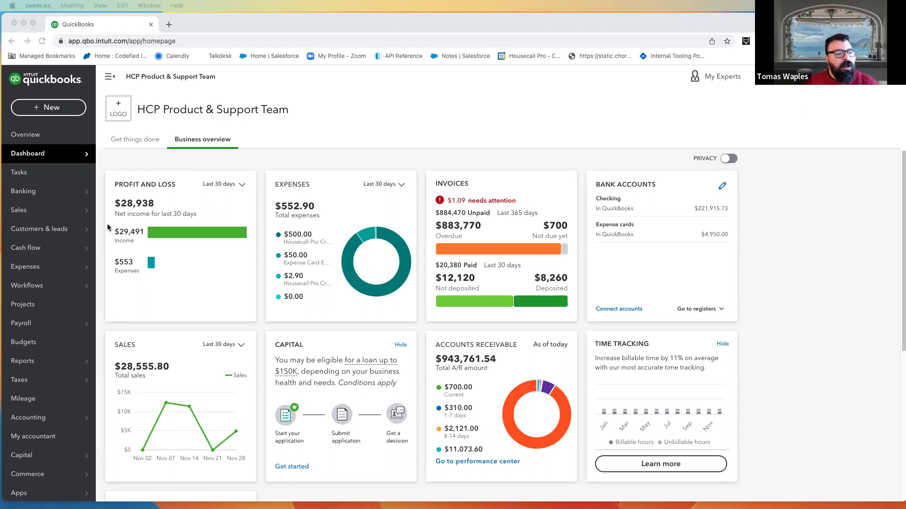
From Reports, open EE Training Customer Contact List and scroll to the phone, email and billing columns
{"action": "left_click", "coordinate": [24, 362]}
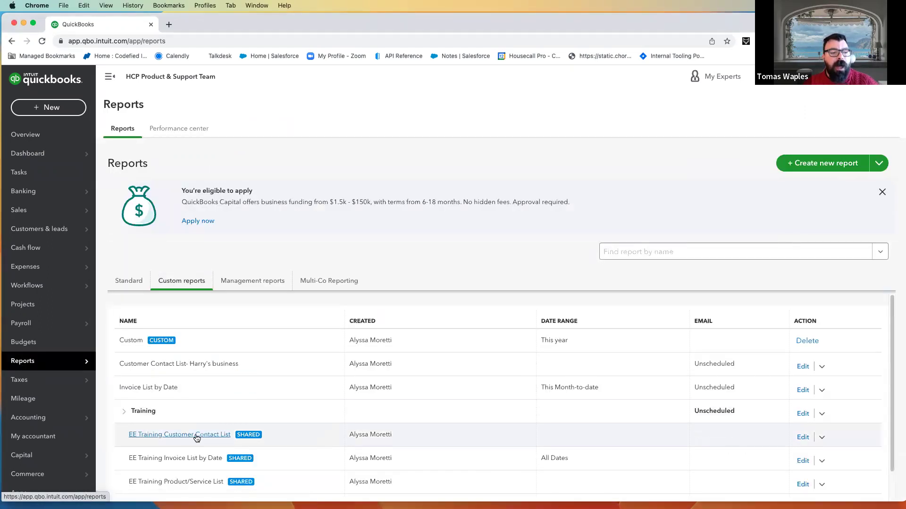
{"action": "left_click", "coordinate": [197, 435]}
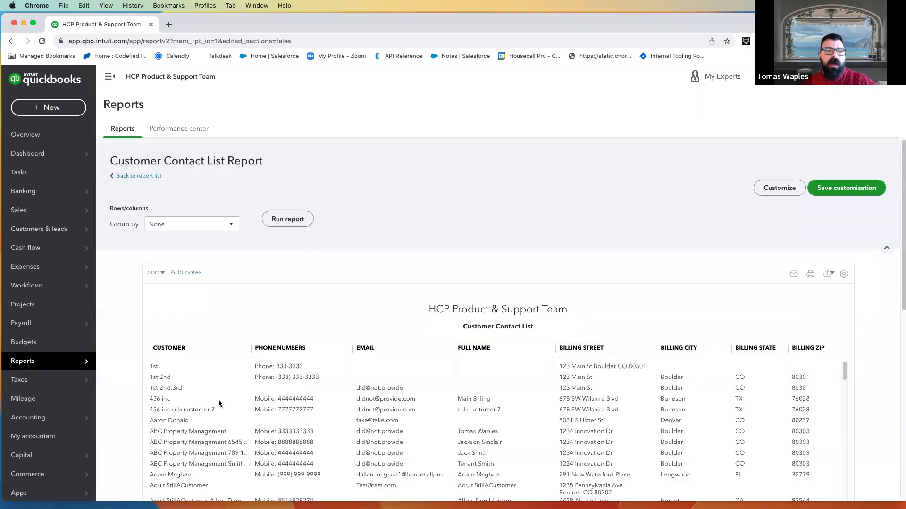
{"action": "scroll", "coordinate": [219, 401], "scroll_direction": "down", "scroll_amount": 2}
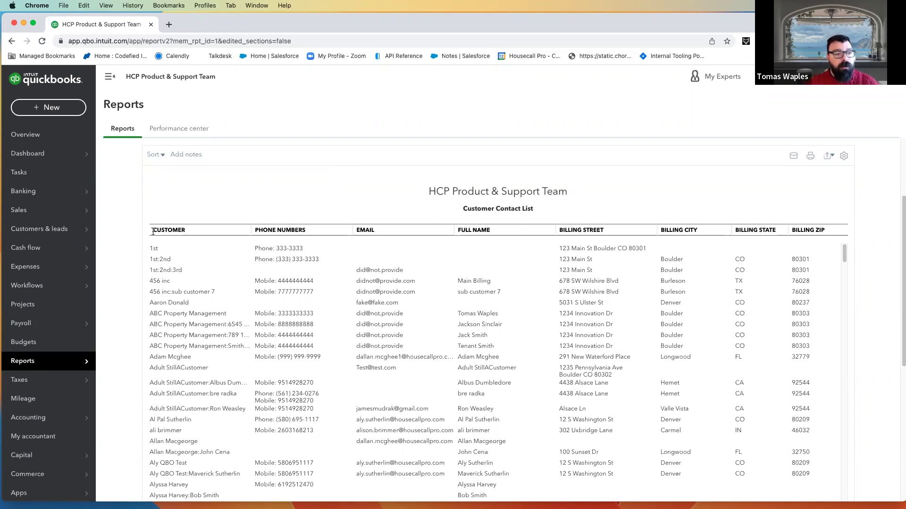
{"action": "left_click_drag", "start_coordinate": [161, 251], "coordinate": [112, 279]}
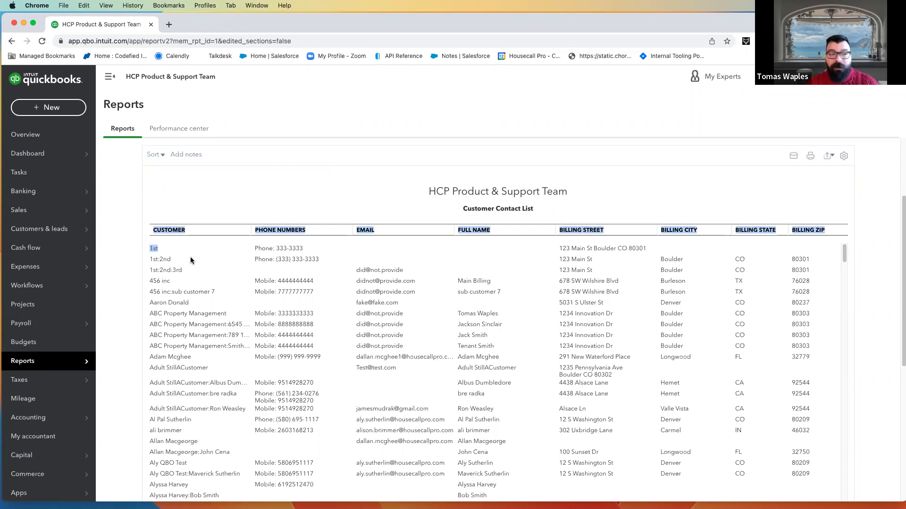
{"action": "left_click", "coordinate": [171, 245]}
{"action": "double_click", "coordinate": [155, 250]}
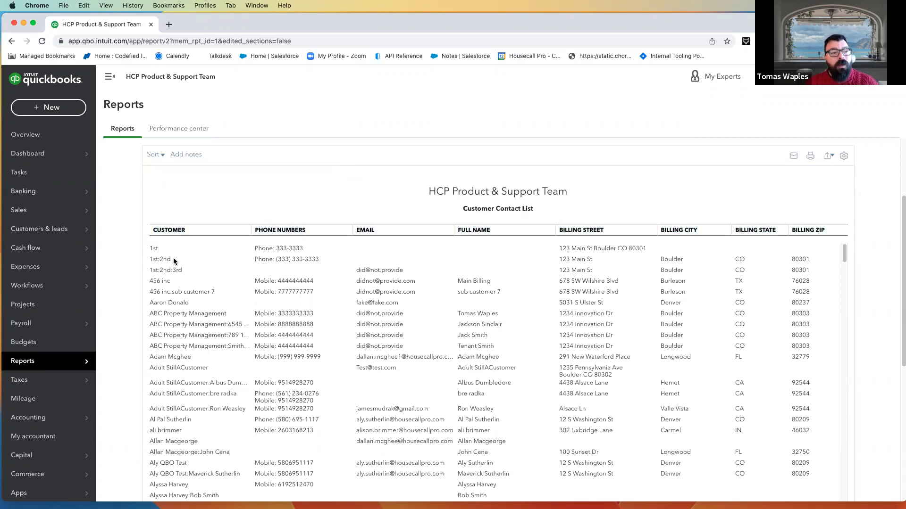
{"action": "left_click_drag", "start_coordinate": [173, 259], "coordinate": [150, 261]}
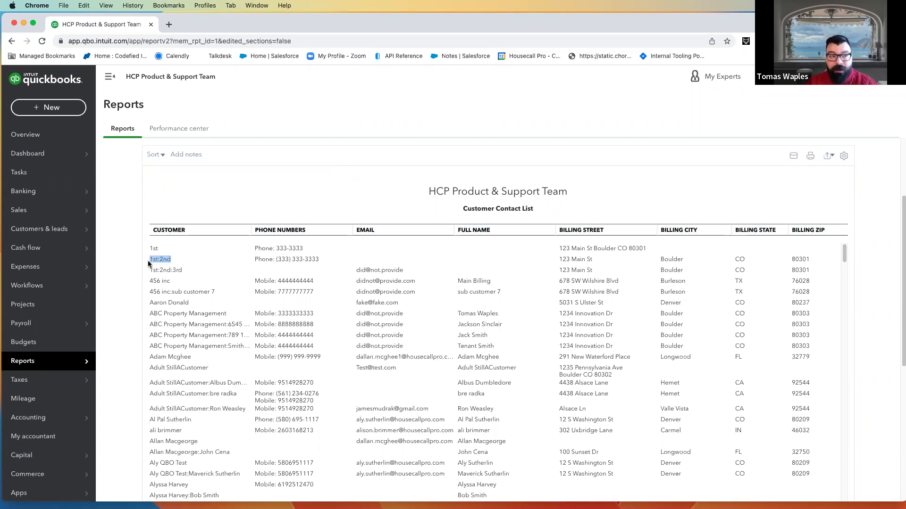
{"action": "left_click", "coordinate": [154, 273]}
{"action": "mouse_move", "coordinate": [155, 274]}
{"action": "left_mouse_down"}
{"action": "mouse_move", "coordinate": [165, 273]}
{"action": "mouse_move", "coordinate": [150, 274]}
{"action": "left_mouse_up"}
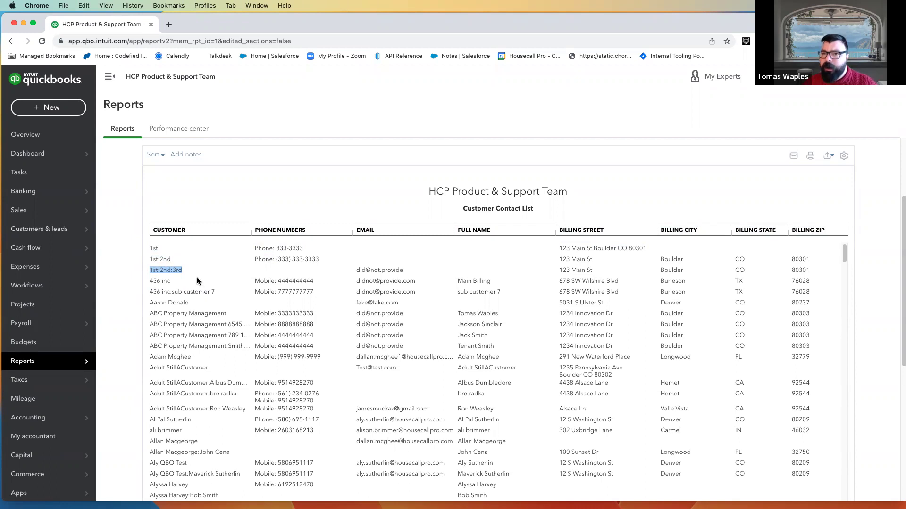
{"action": "left_click", "coordinate": [170, 248]}
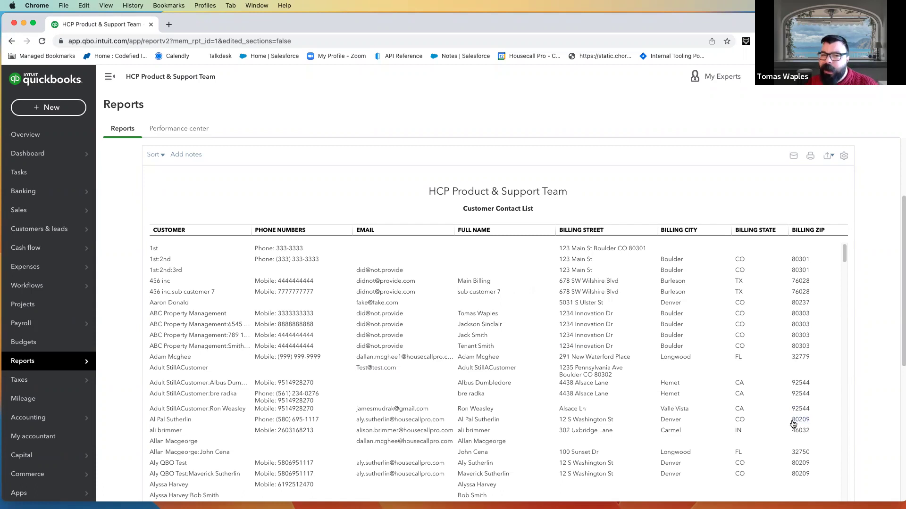
Highlight the first customer's Billing Street entry, 123 Main St Boulder CO 80301
{"action": "left_click_drag", "start_coordinate": [647, 247], "coordinate": [557, 253]}
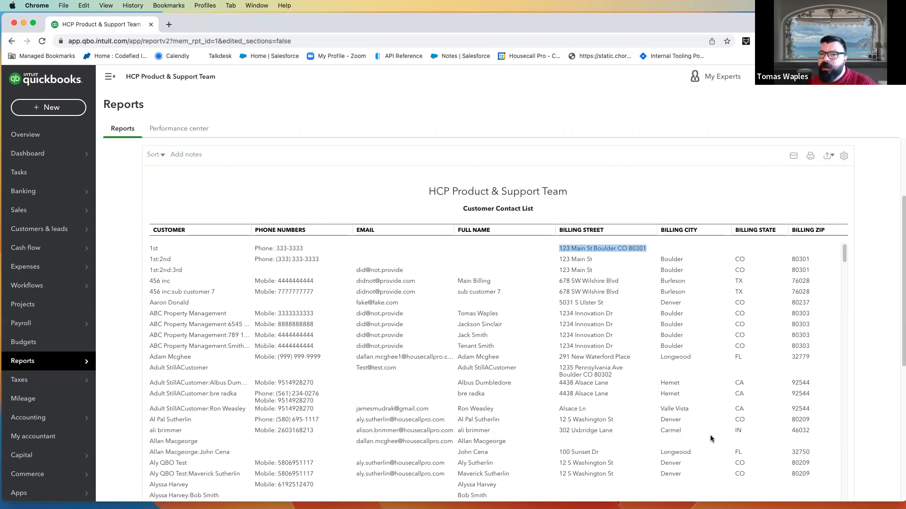
{"action": "left_click", "coordinate": [604, 249]}
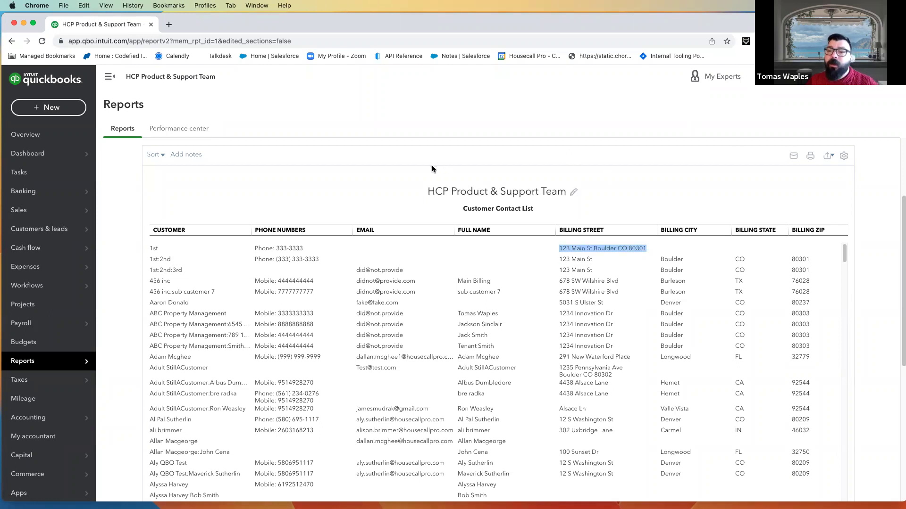
{"action": "mouse_move", "coordinate": [45, 362]}
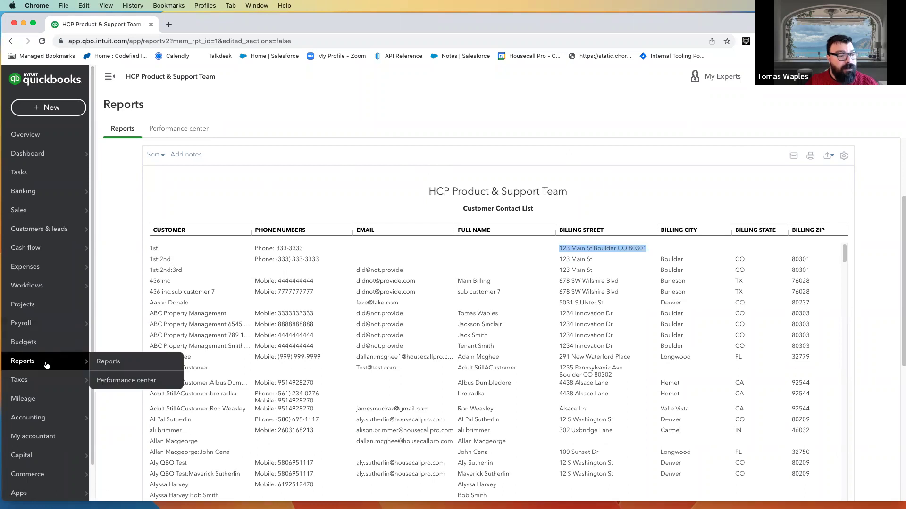
{"action": "left_click", "coordinate": [146, 362]}
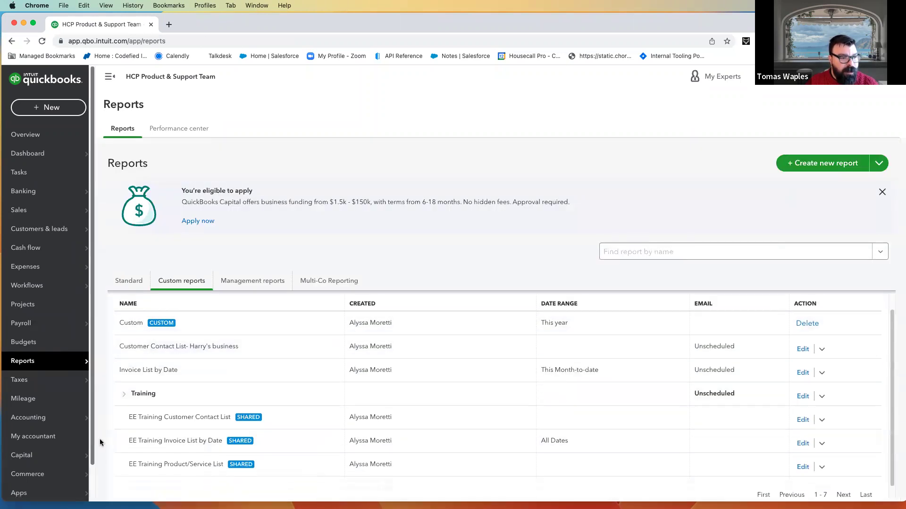
{"action": "left_click", "coordinate": [147, 442]}
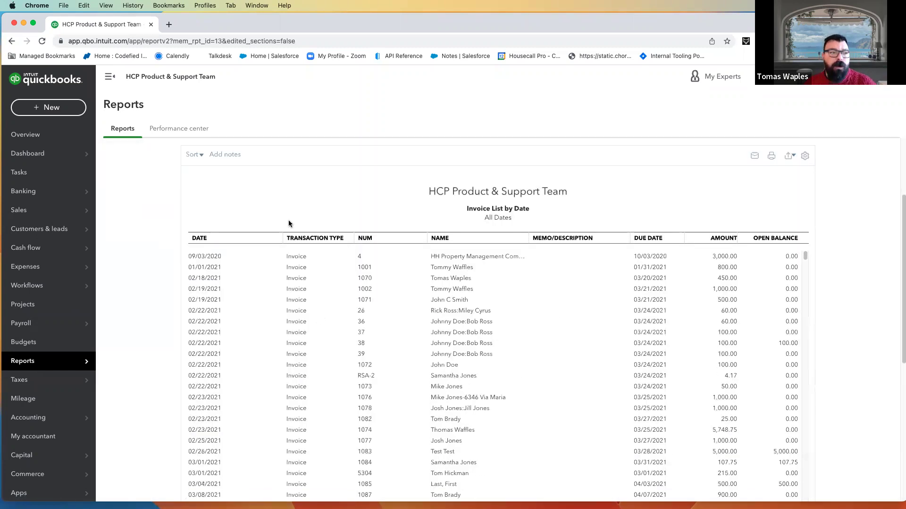
{"action": "scroll", "coordinate": [310, 270], "scroll_direction": "up", "scroll_amount": 1}
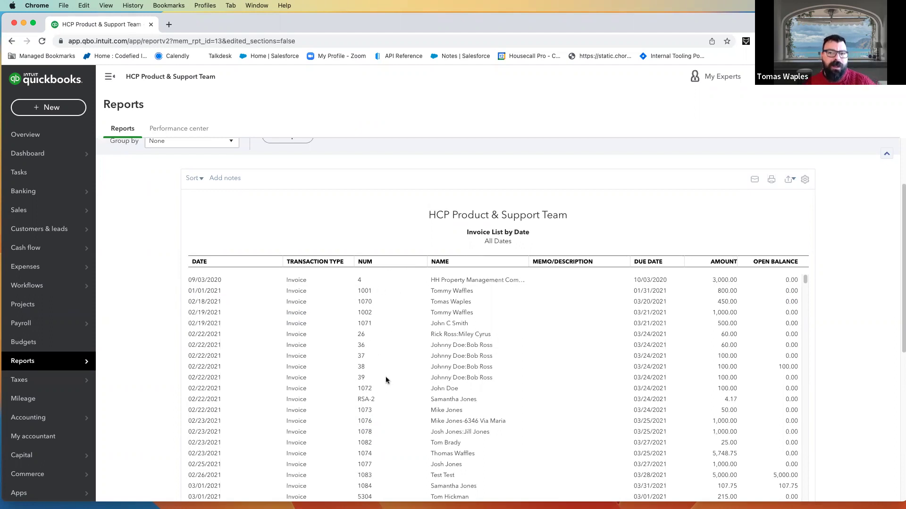
{"action": "scroll", "coordinate": [386, 379], "scroll_direction": "down", "scroll_amount": 4}
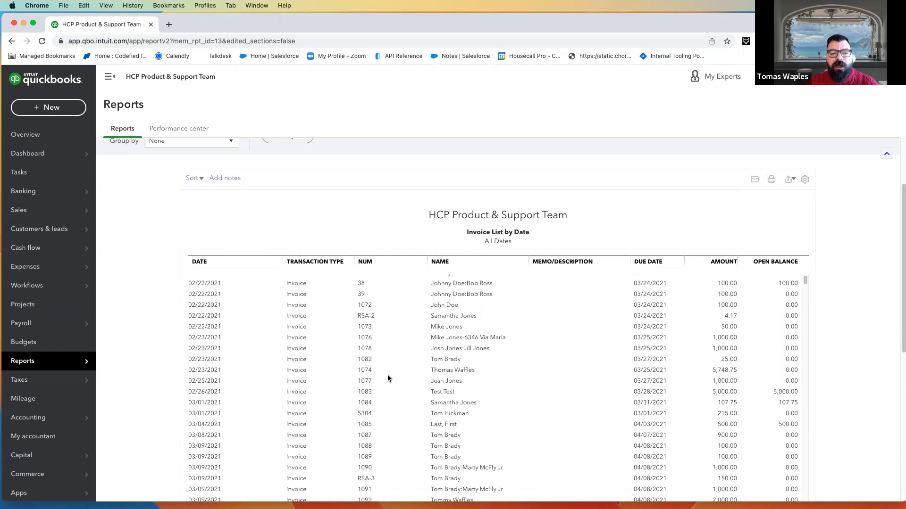
{"action": "scroll", "coordinate": [388, 379], "scroll_direction": "down", "scroll_amount": 20}
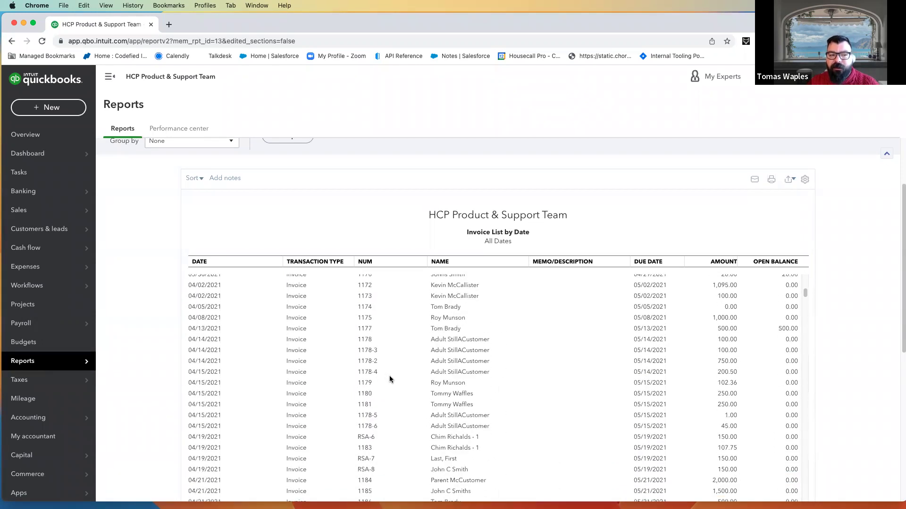
{"action": "scroll", "coordinate": [389, 380], "scroll_direction": "down", "scroll_amount": 20}
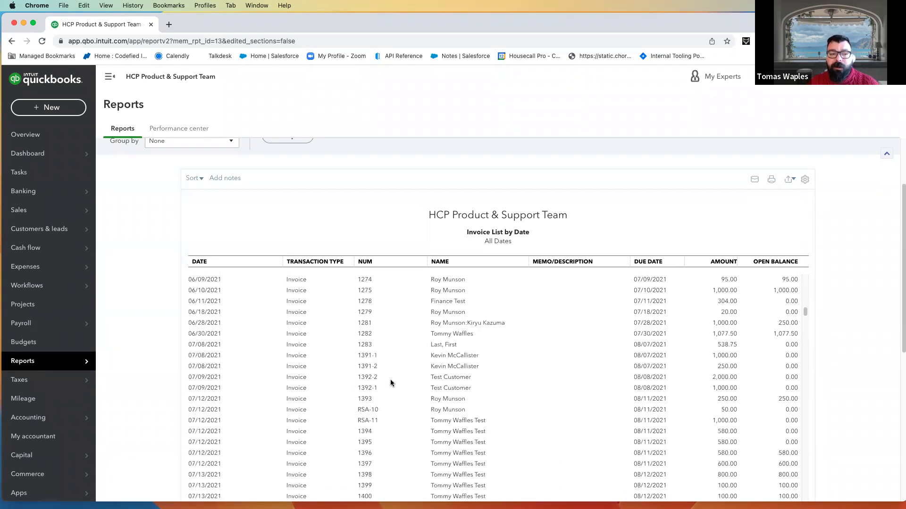
{"action": "scroll", "coordinate": [390, 381], "scroll_direction": "down", "scroll_amount": 20}
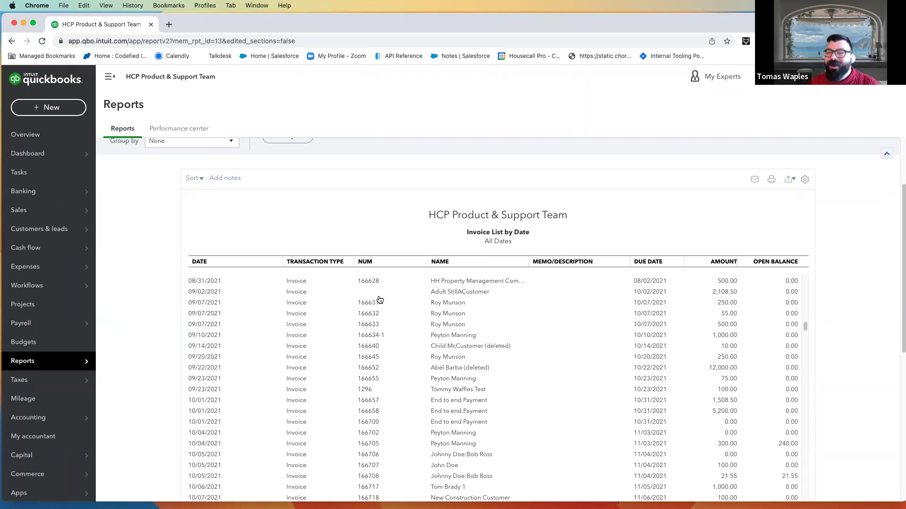
{"action": "scroll", "coordinate": [417, 382], "scroll_direction": "up", "scroll_amount": 10}
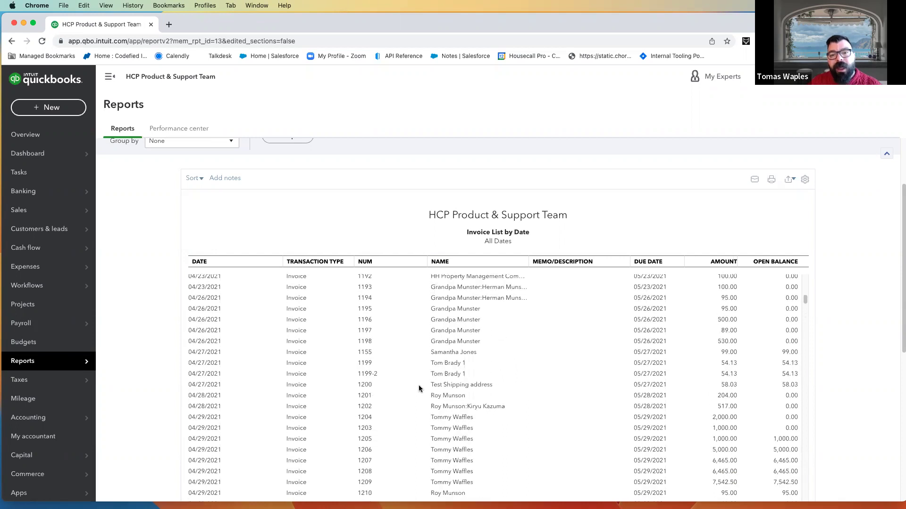
{"action": "scroll", "coordinate": [416, 384], "scroll_direction": "up", "scroll_amount": 5}
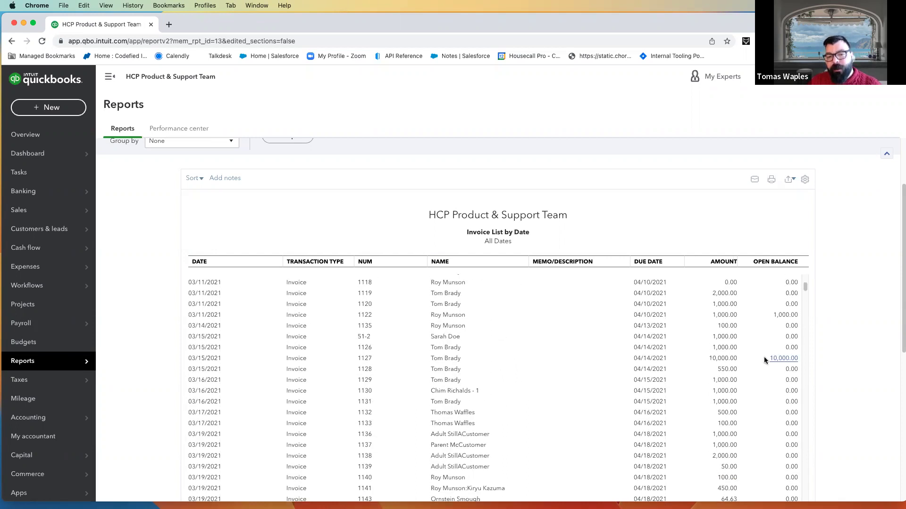
{"action": "left_click_drag", "start_coordinate": [767, 315], "coordinate": [789, 315]}
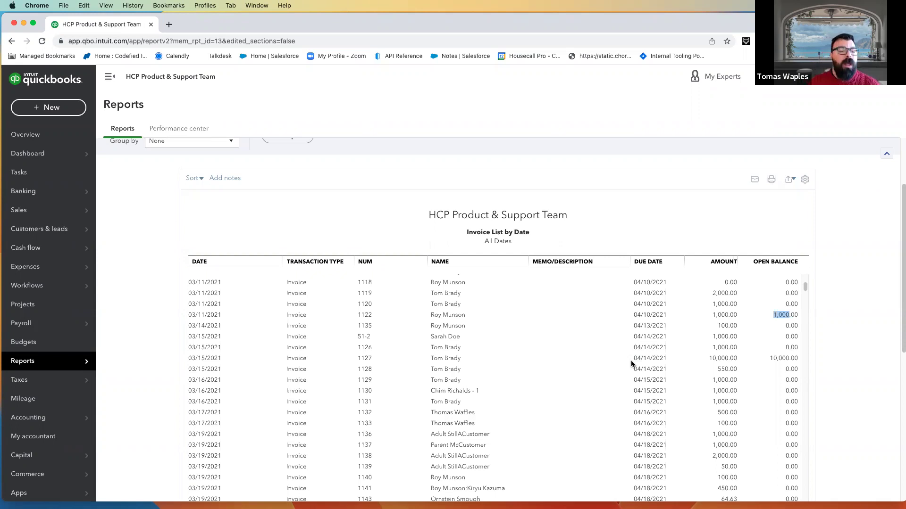
{"action": "scroll", "coordinate": [592, 301], "scroll_direction": "up", "scroll_amount": 10}
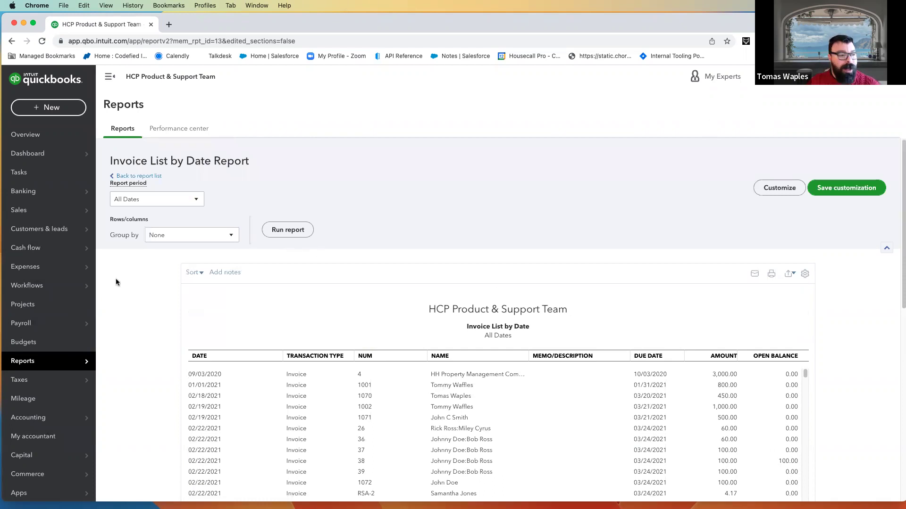
Go to all reports and open EE Training Product/Service List under Custom reports
{"action": "mouse_move", "coordinate": [42, 370]}
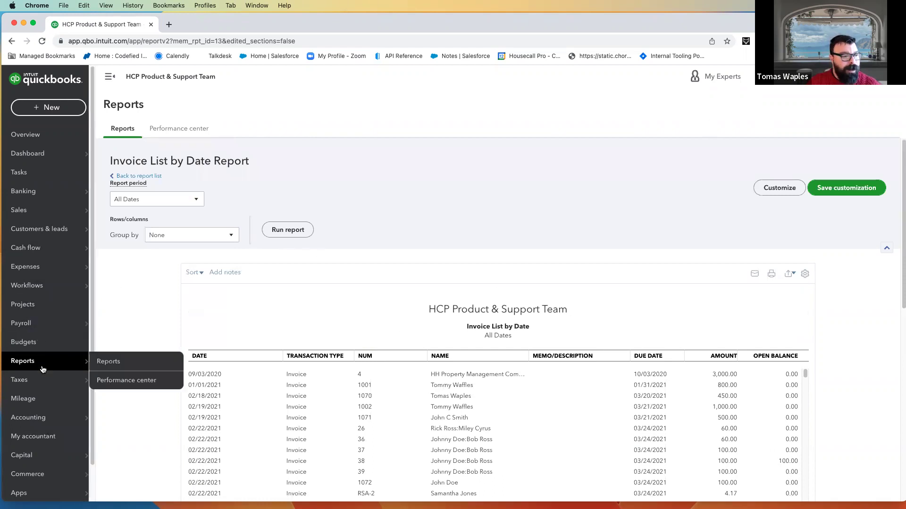
{"action": "left_click", "coordinate": [128, 361]}
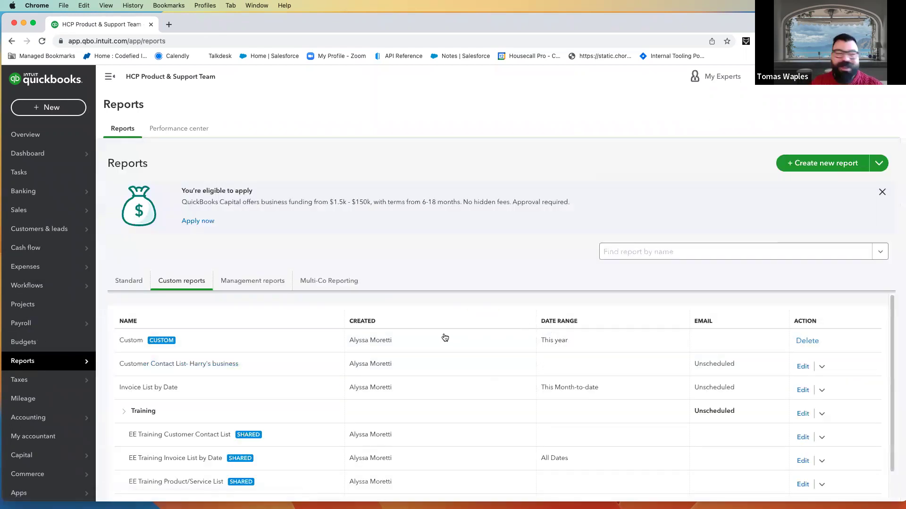
{"action": "scroll", "coordinate": [281, 396], "scroll_direction": "down", "scroll_amount": 1}
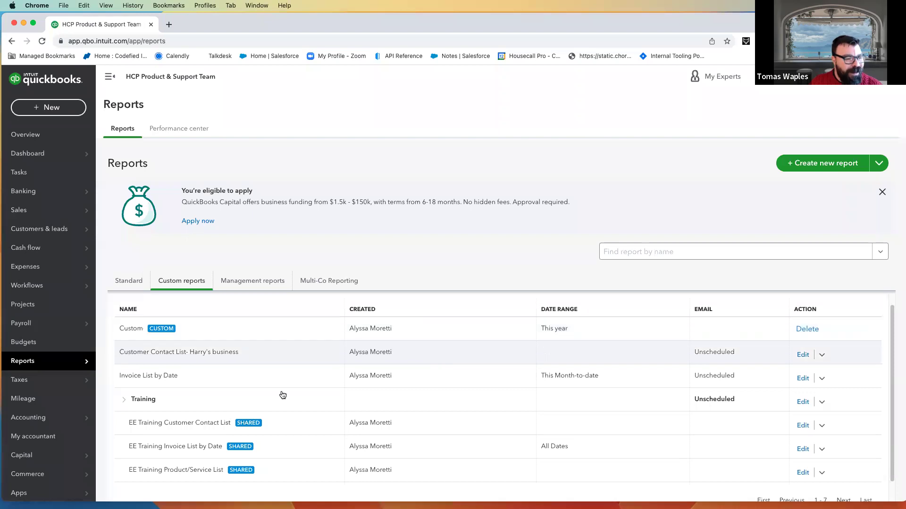
{"action": "left_click", "coordinate": [178, 471]}
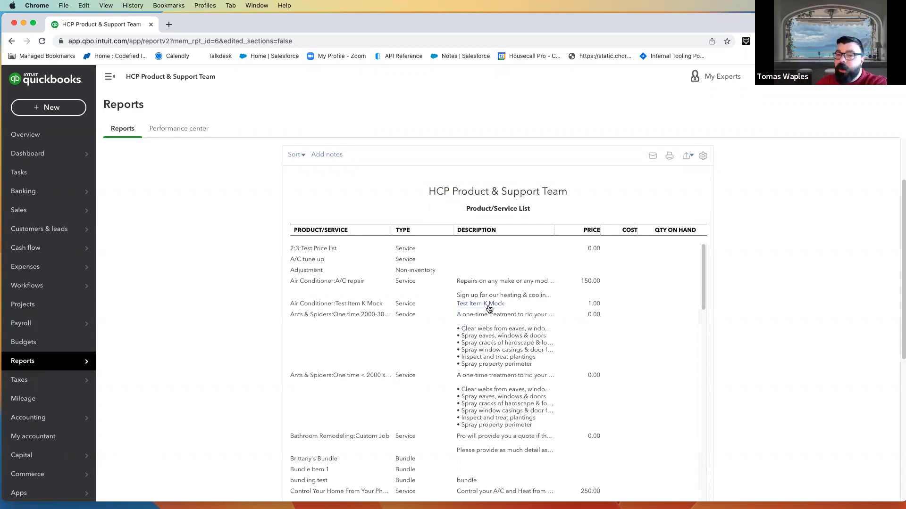
{"action": "scroll", "coordinate": [421, 330], "scroll_direction": "down", "scroll_amount": 3}
{"action": "scroll", "coordinate": [420, 333], "scroll_direction": "down", "scroll_amount": 1}
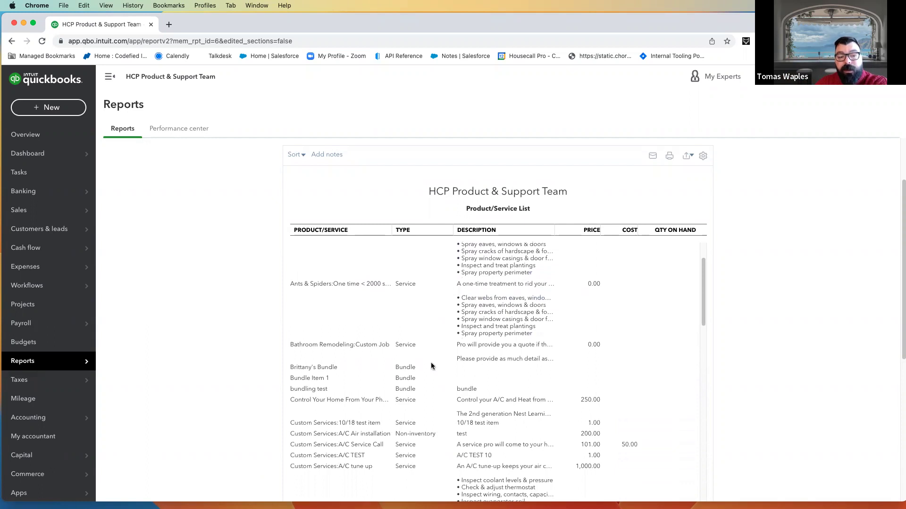
{"action": "left_click_drag", "start_coordinate": [416, 389], "coordinate": [395, 366]}
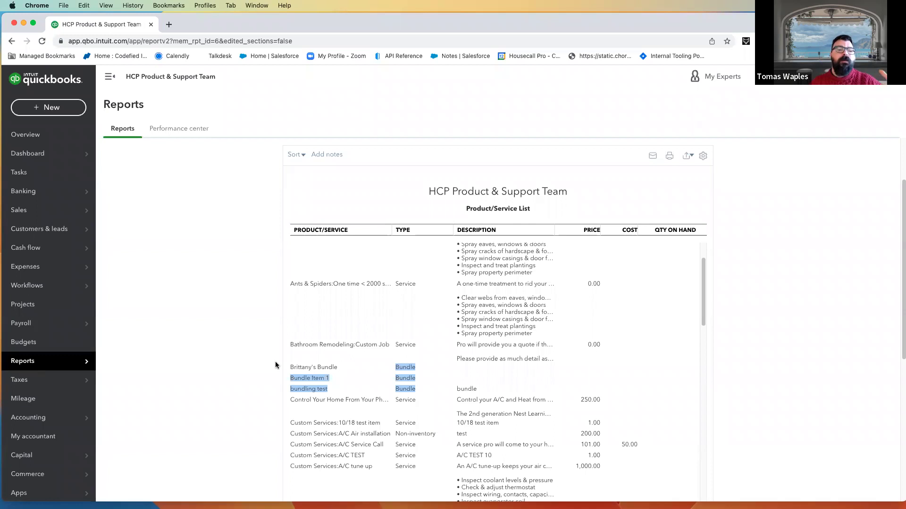
{"action": "left_click", "coordinate": [250, 357]}
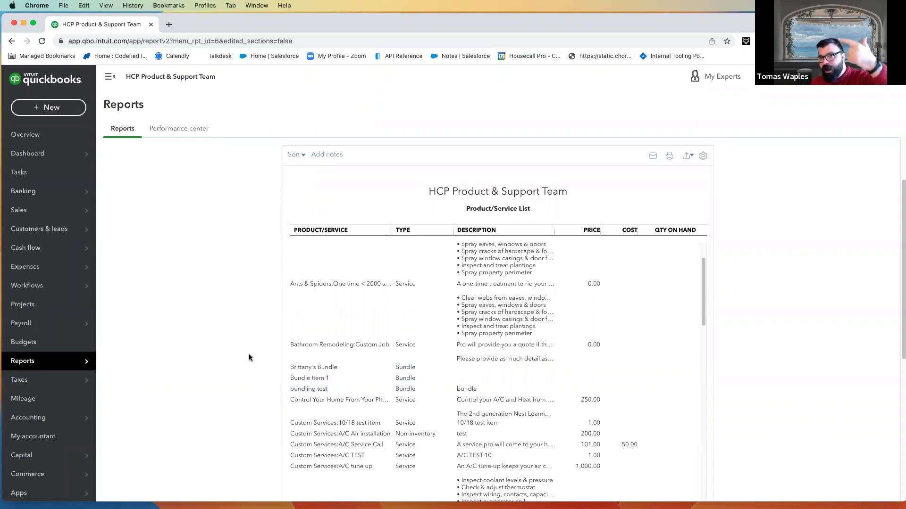